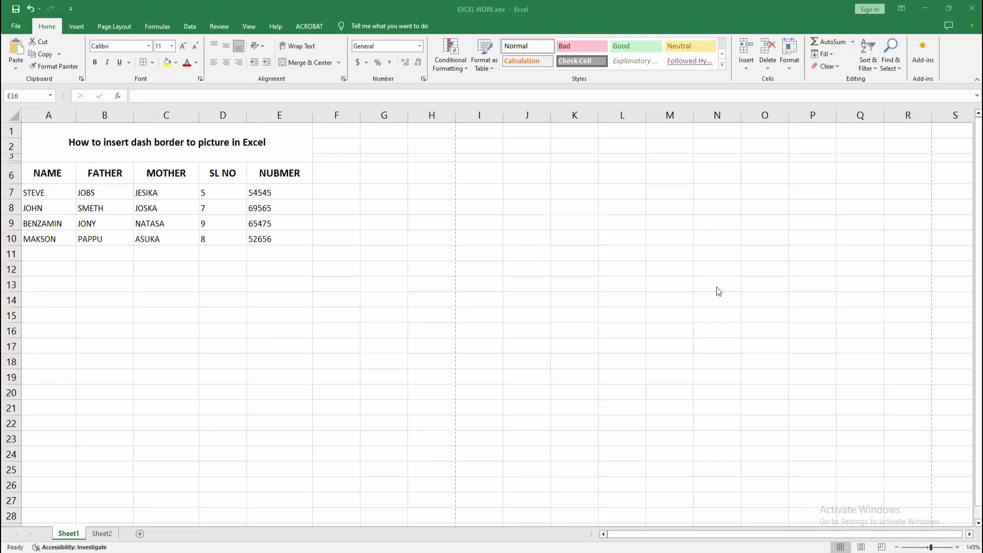
Insert the daisy image from this computer into the worksheet
left_click(251, 336)
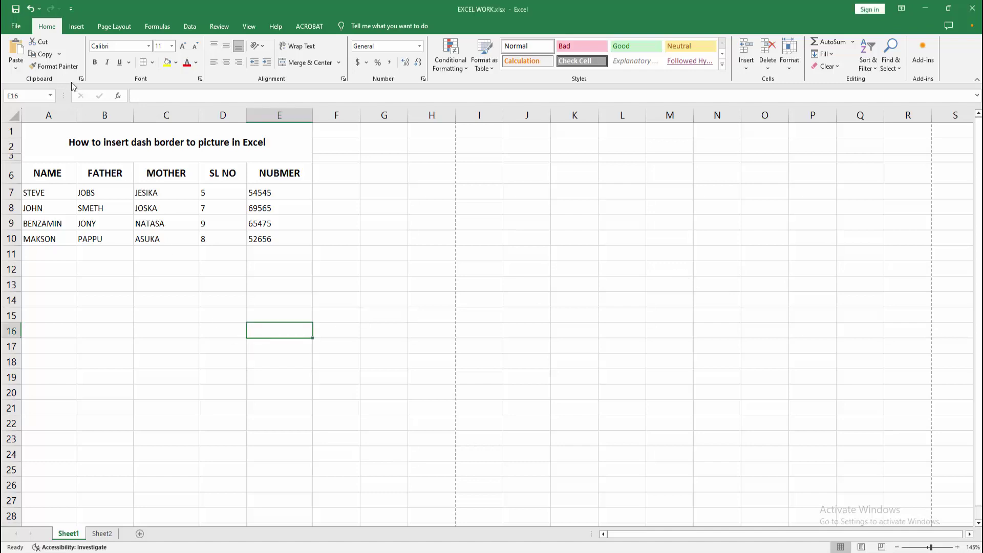
left_click(76, 29)
left_click(120, 55)
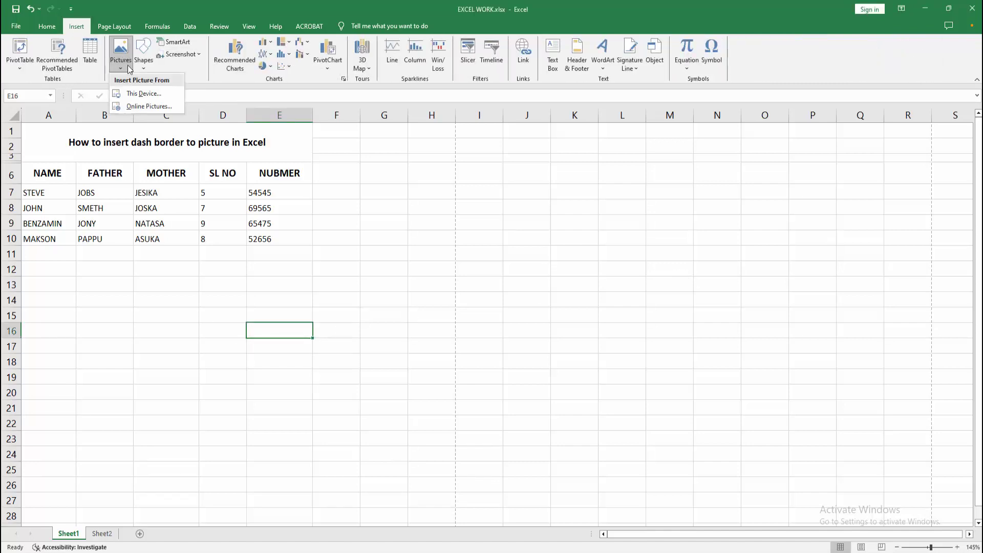
left_click(144, 93)
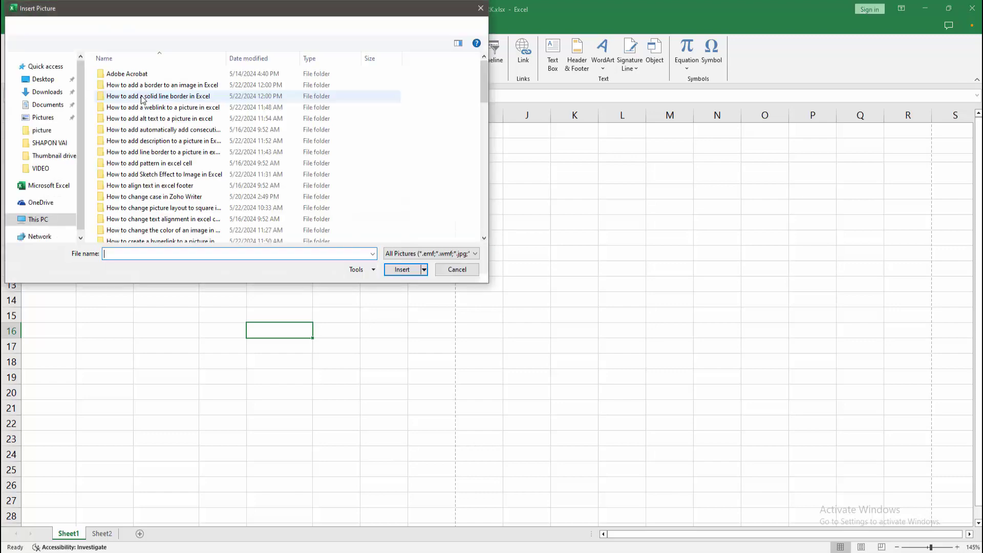
scroll(146, 133, "down", 5)
scroll(146, 154, "down", 5)
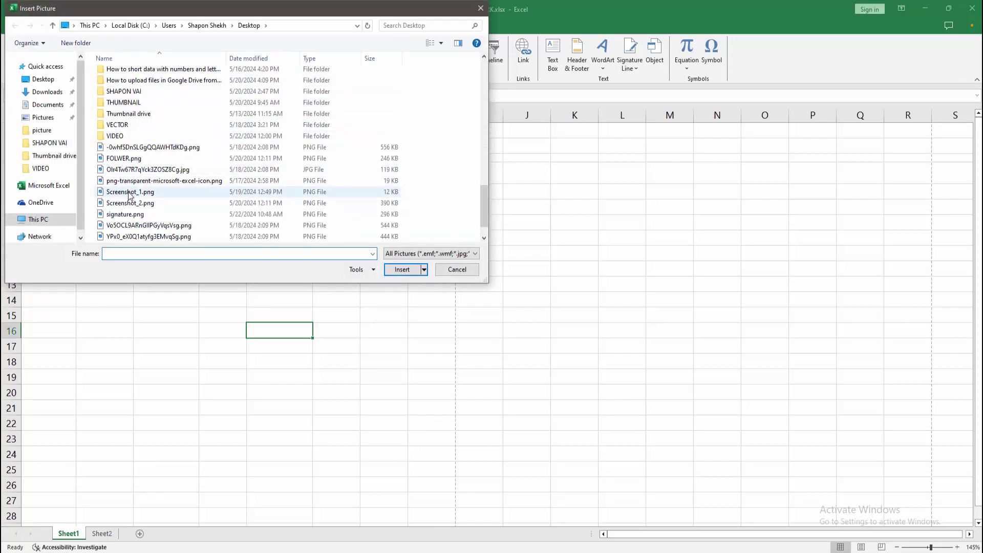
left_click(127, 214)
left_click(401, 268)
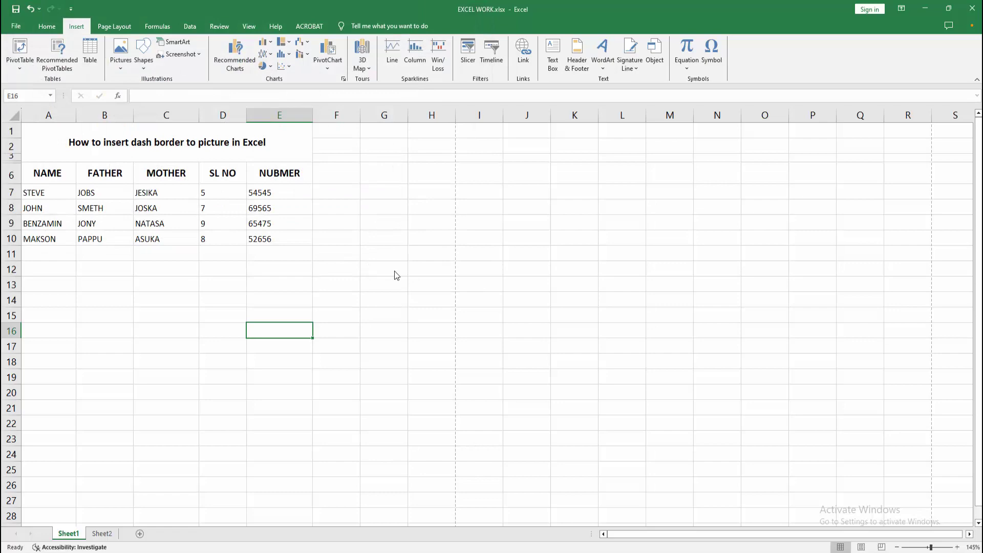
Shrink the daisy picture to about half size and move it beside the data table
left_click_drag(469, 414, 500, 231)
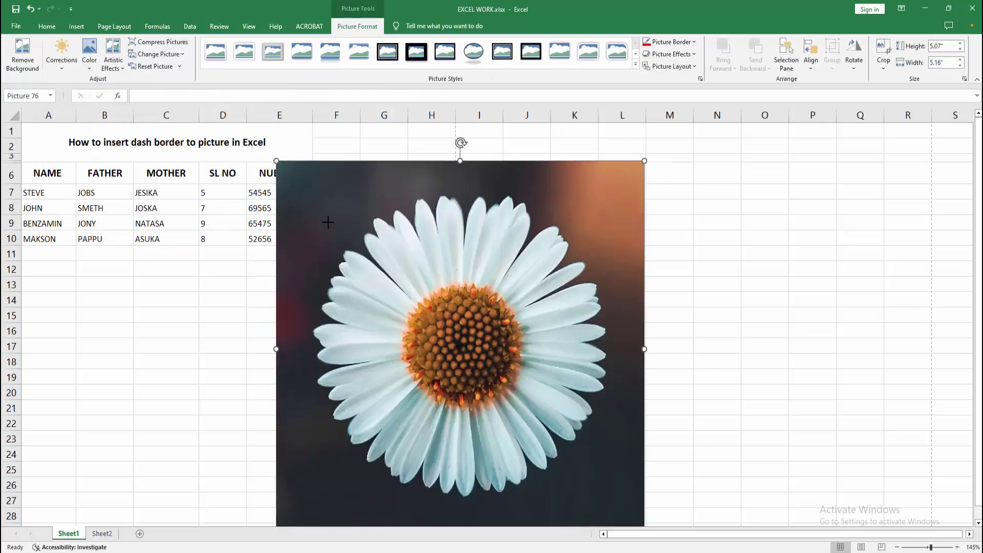
left_click_drag(273, 137, 443, 334)
left_click_drag(522, 386, 453, 253)
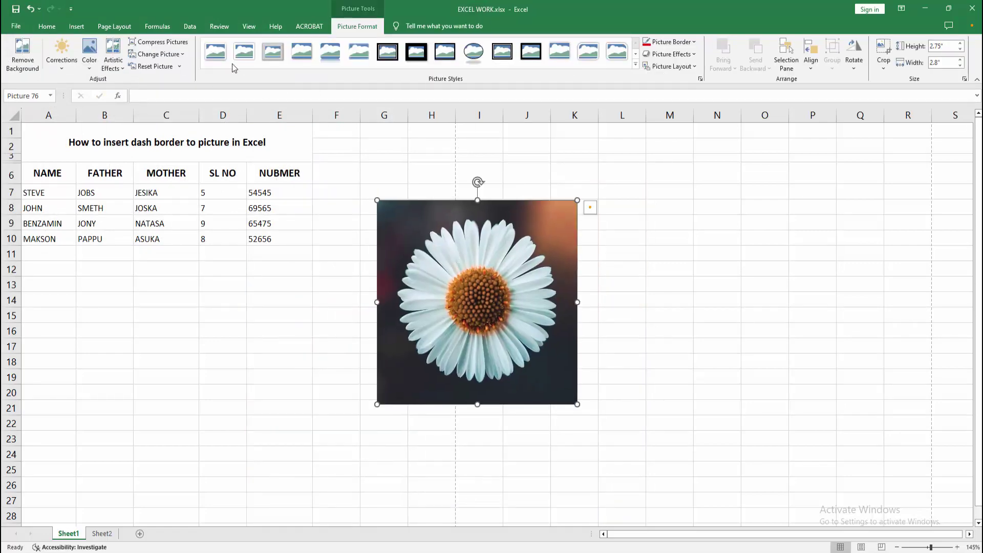
Give the picture a solid red 8 pt dashed outline in Format Picture
left_click(700, 79)
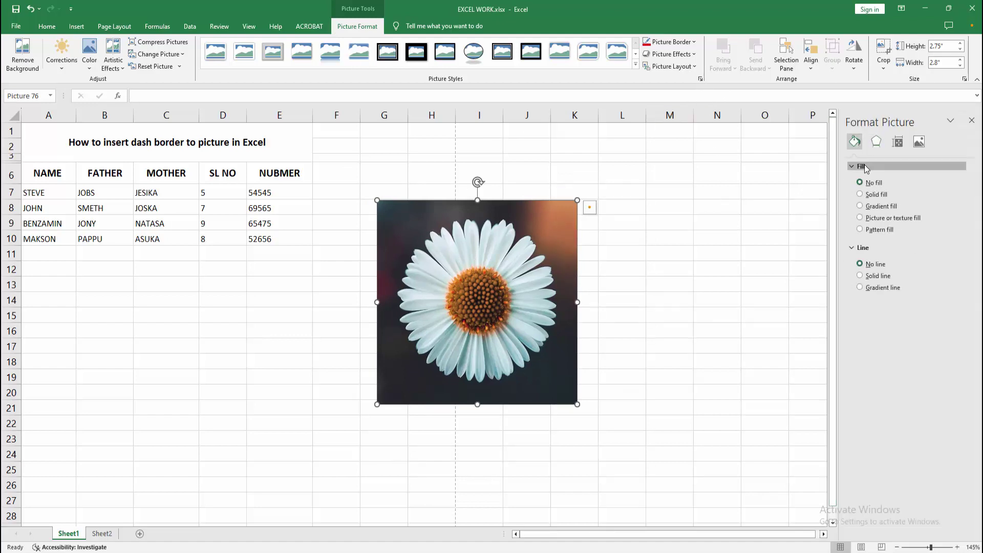
left_click(861, 165)
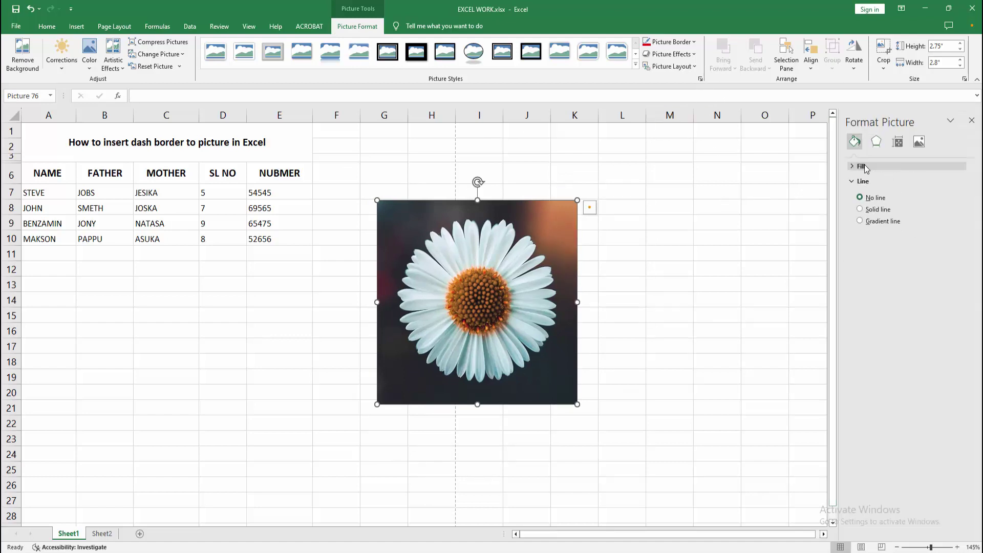
left_click(860, 209)
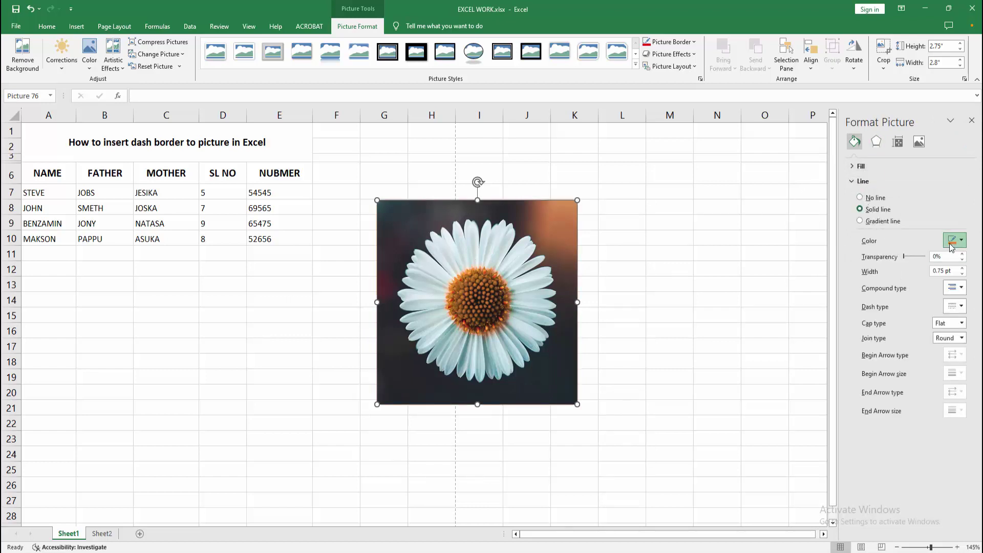
left_click(961, 241)
left_click(914, 324)
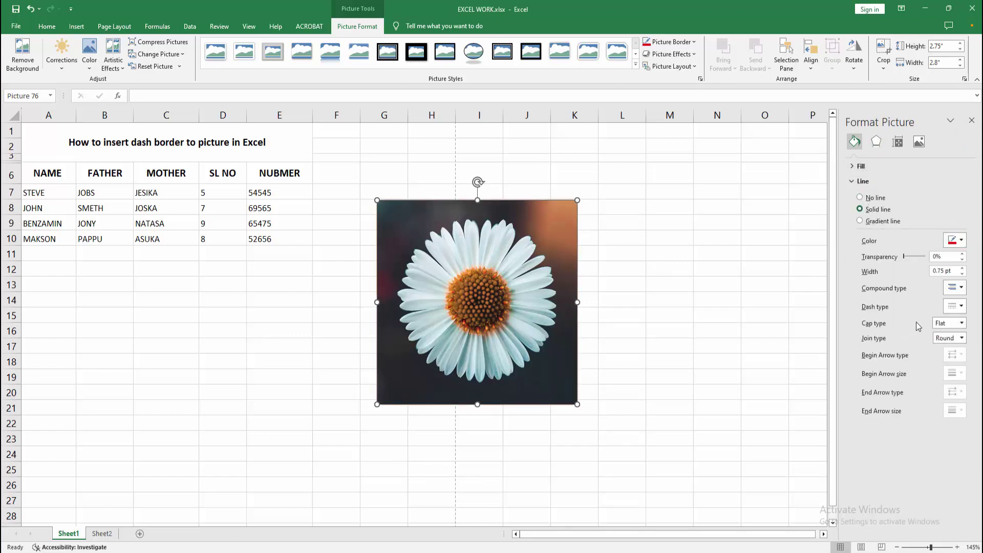
left_click(962, 269)
left_click(962, 269)
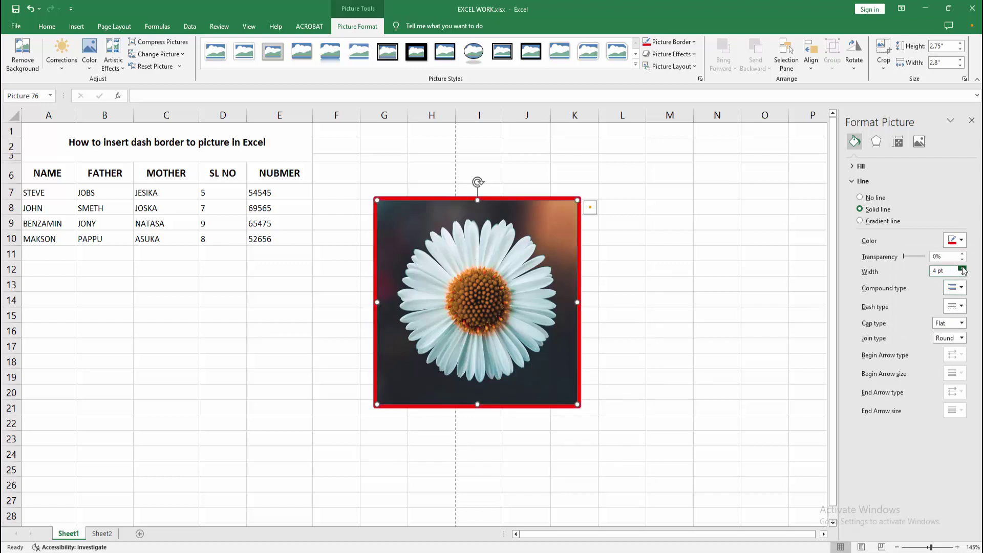
double_click(963, 270)
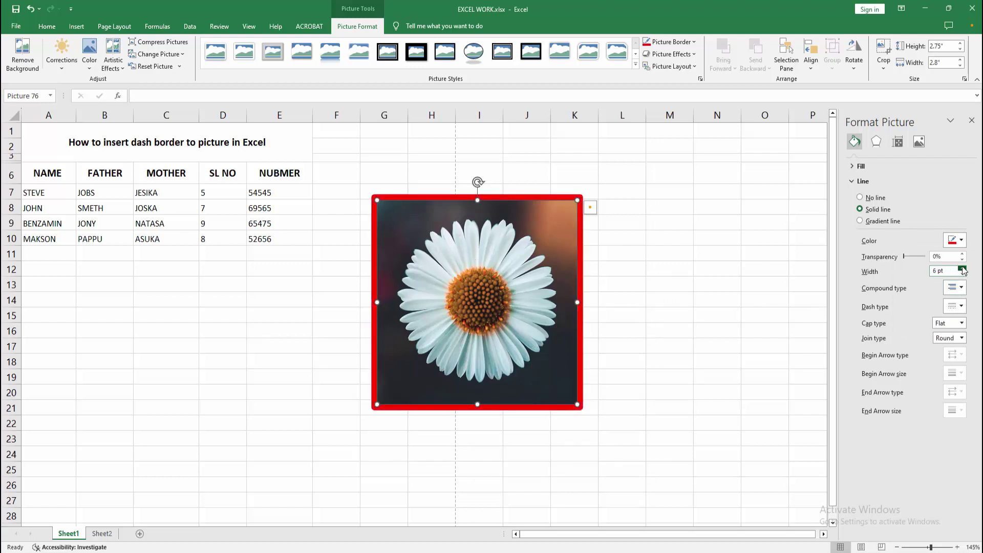
left_click(958, 307)
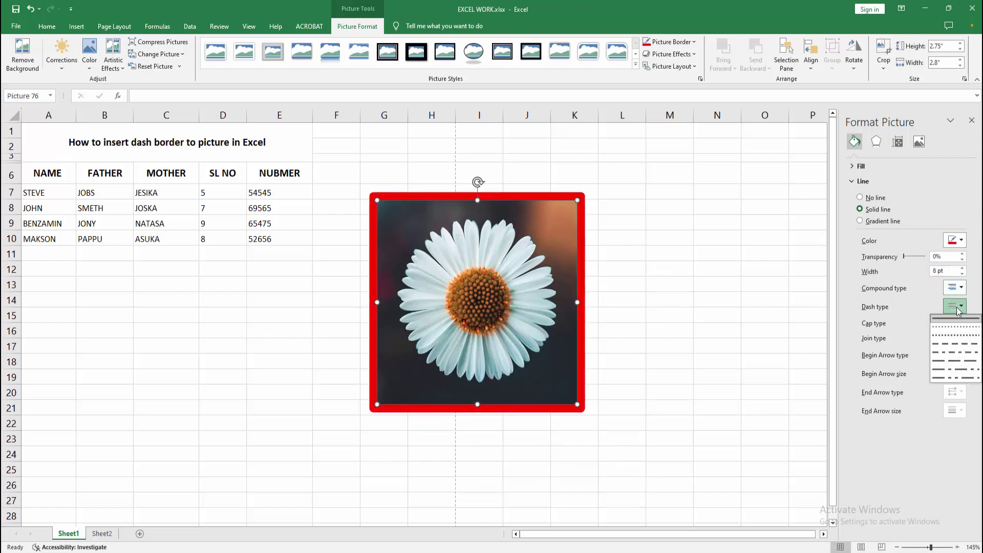
left_click(949, 340)
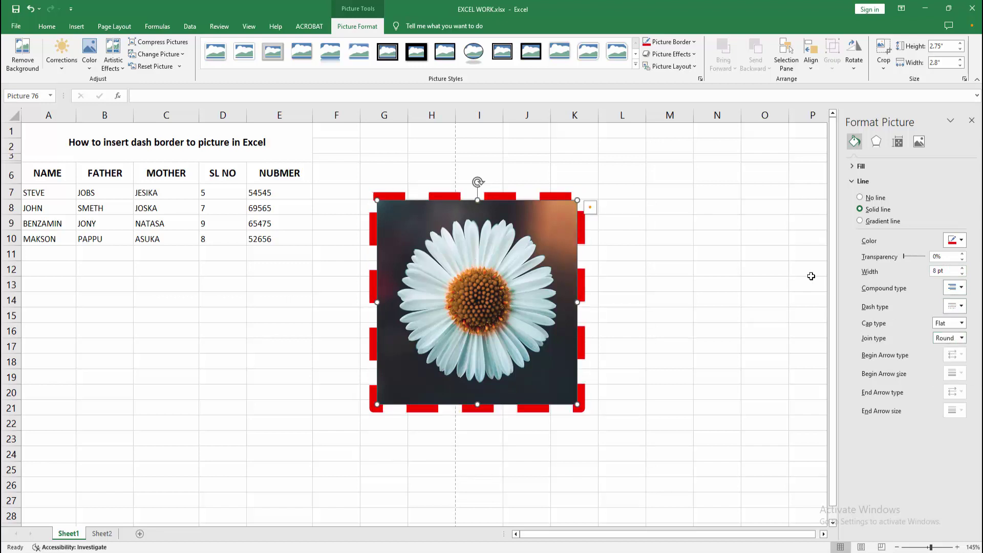
Close the Format Picture pane and deselect the bordered daisy picture
left_click(972, 122)
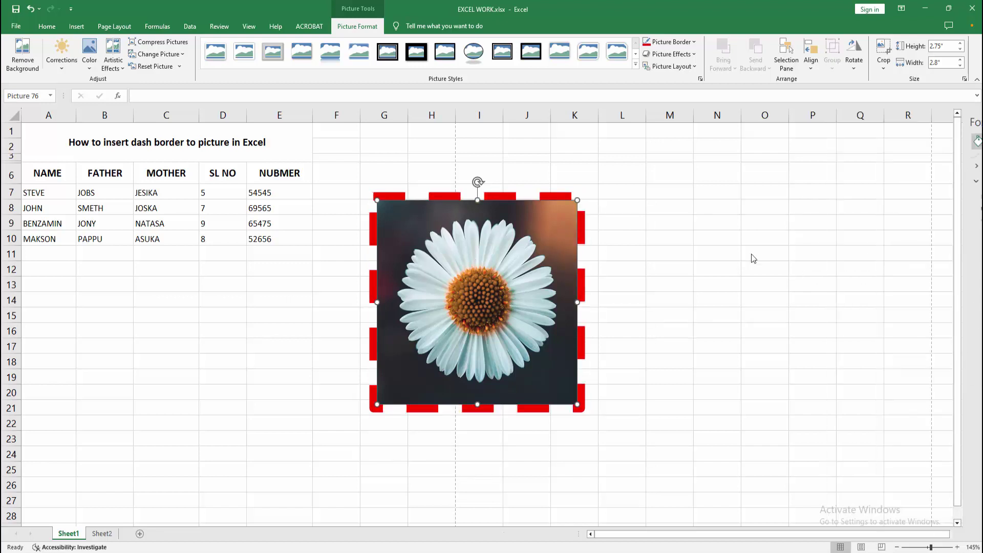
left_click(751, 254)
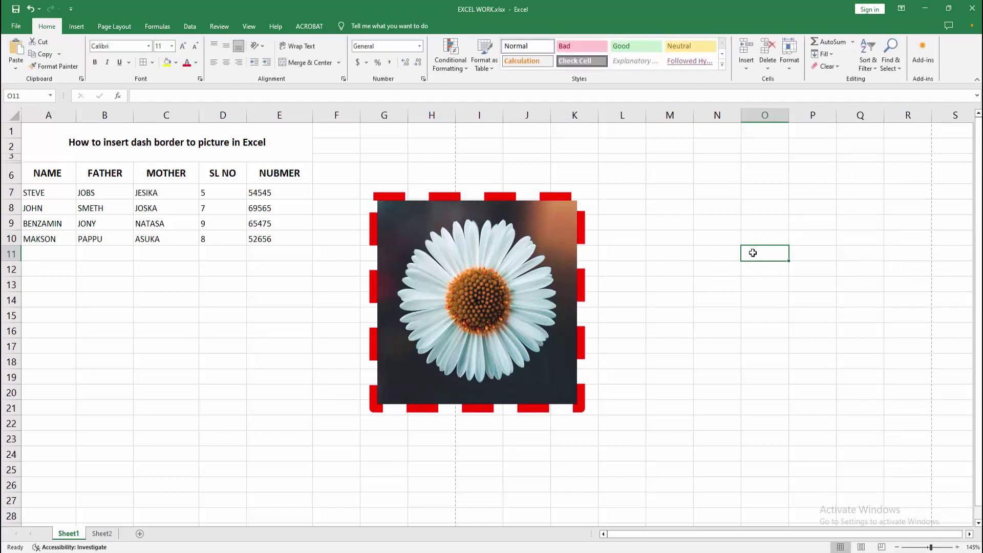